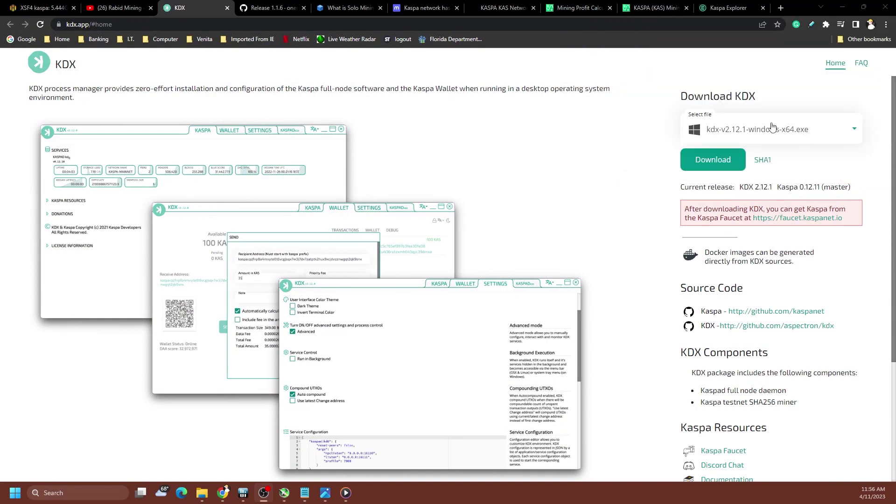
Step: Check the KDX download file list, then move to the kaspa-stratum-bridge 1.1.6 release tab
click(772, 127)
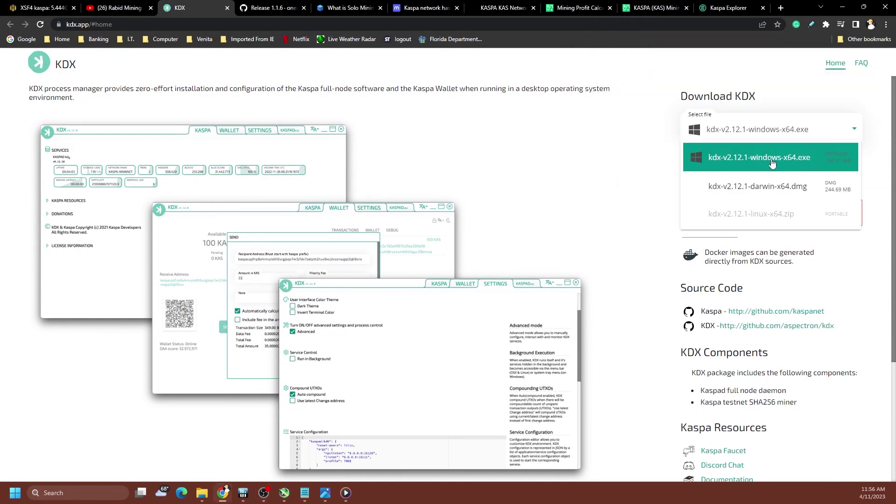
click(590, 193)
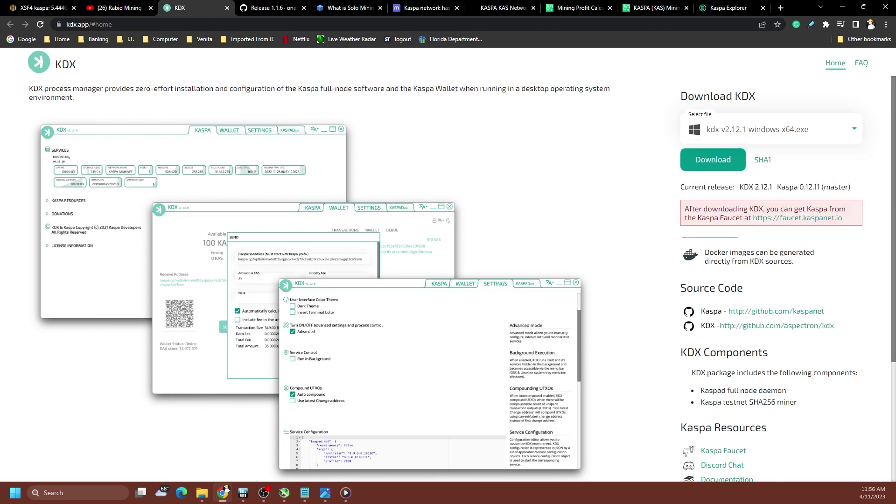
key(ctrl+Tab)
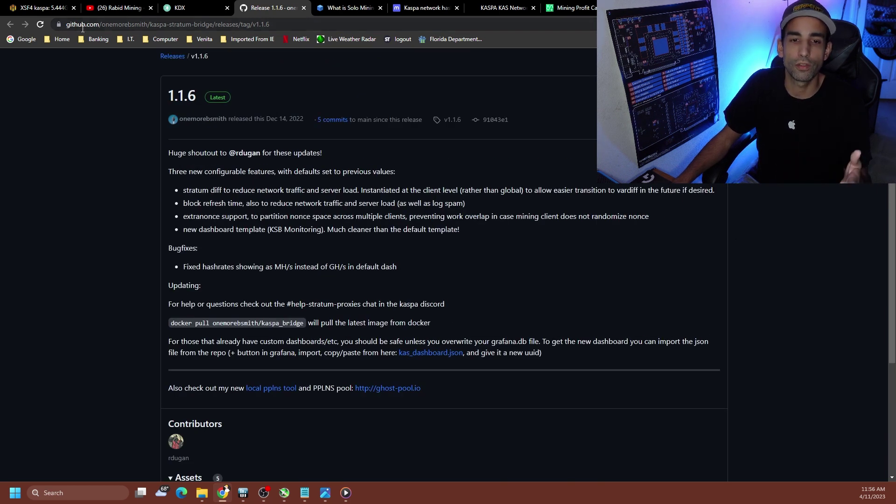
Step: Step through the Rabid Mining YouTube, solo mining article and minerstat Kaspa hashrate tabs
click(97, 6)
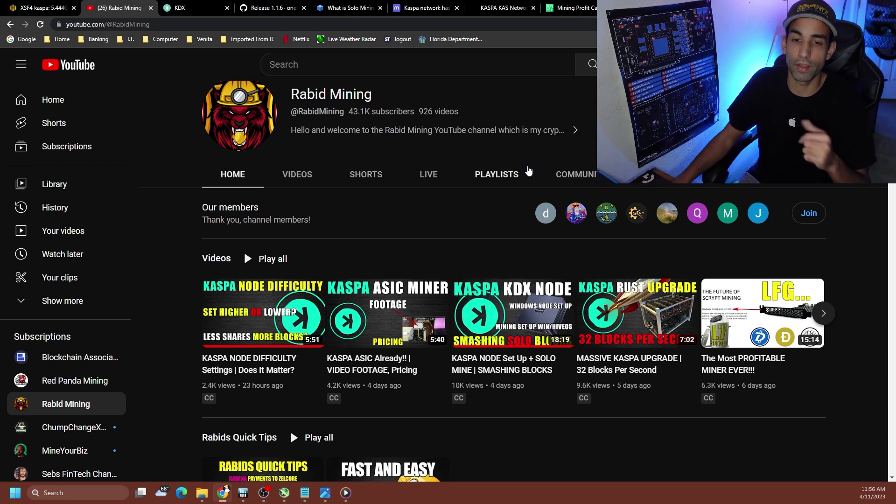
click(327, 7)
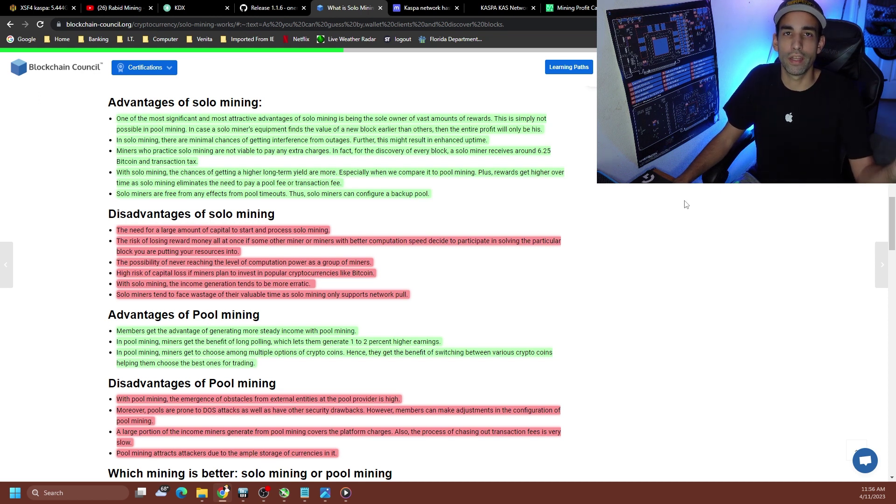
click(419, 8)
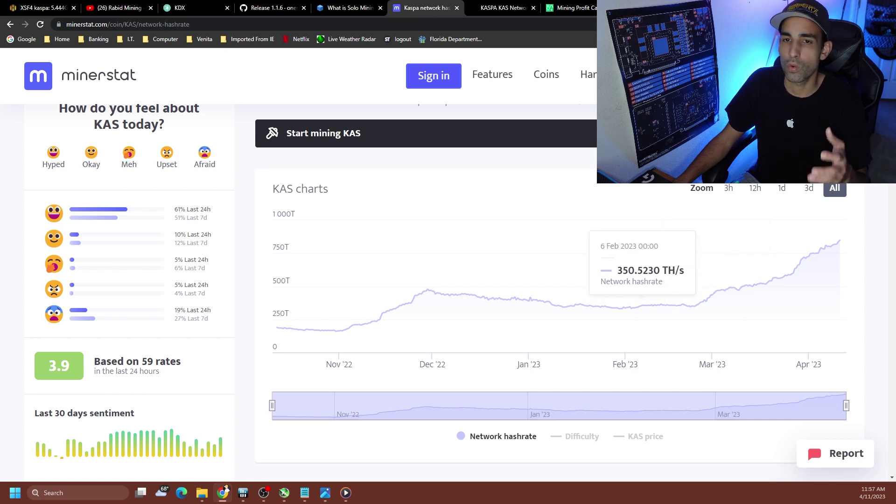
Step: Step through the 2miners KASPA difficulty, 2cryptocalc solo calculator and Kaspa Explorer wallet tabs
click(499, 5)
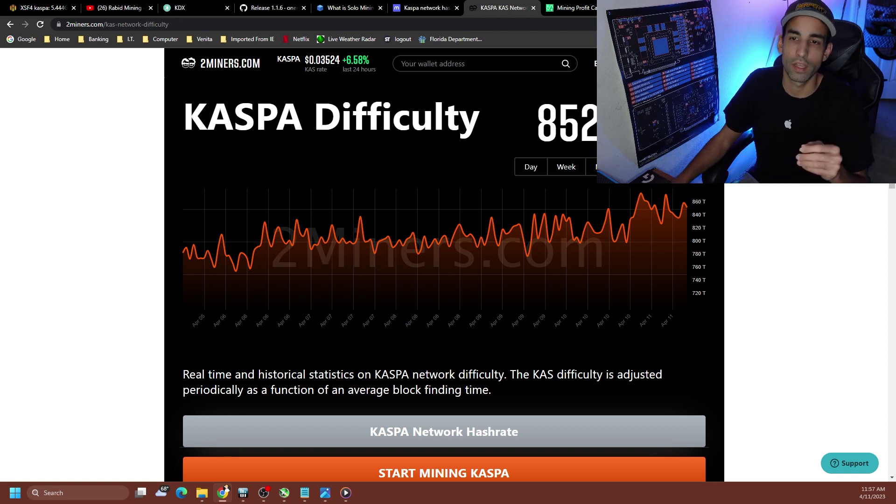
key(ctrl+Tab)
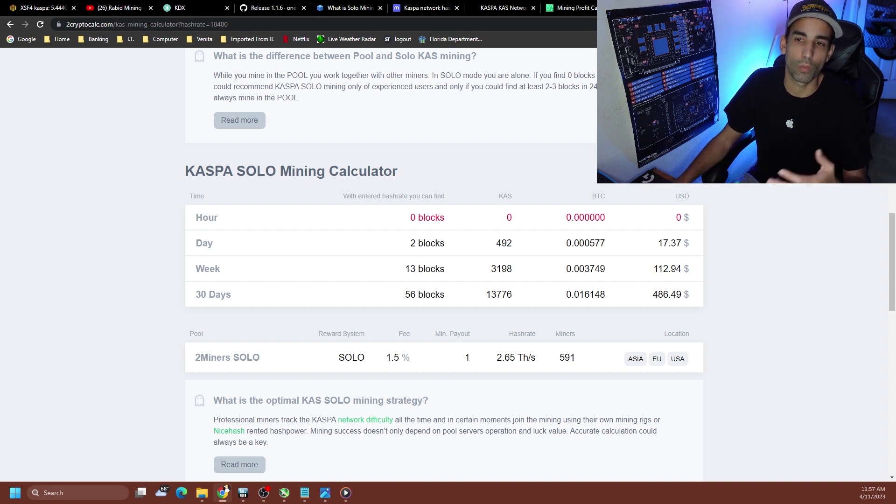
key(ctrl+Tab)
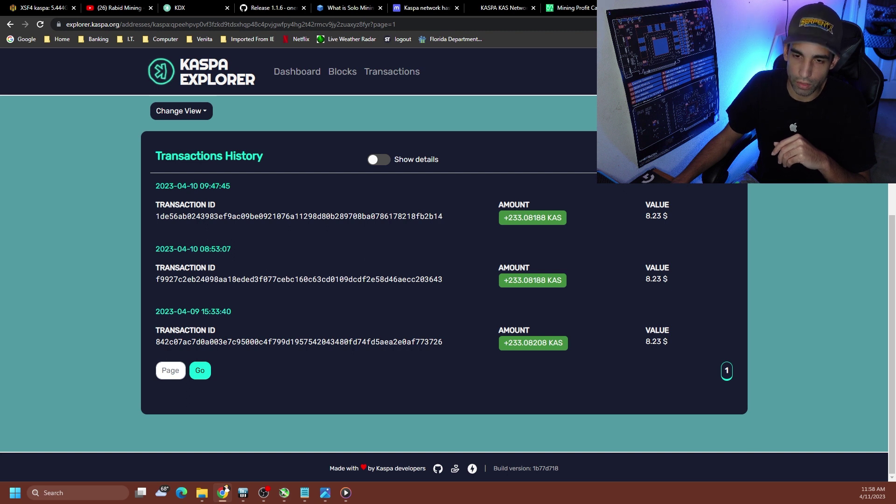
Step: Scroll to the Assets of stratum bridge release 1.1.6, then minimize Chrome to show ks_bridge
click(270, 6)
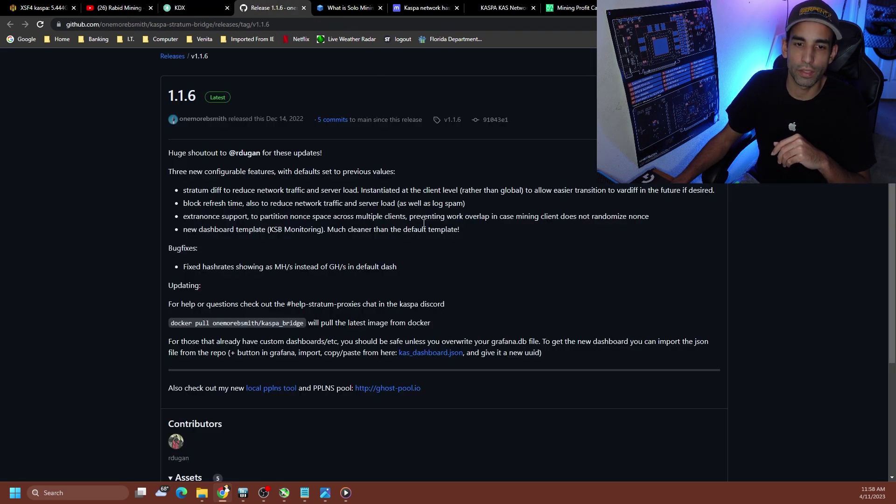
scroll(406, 203, down, 4)
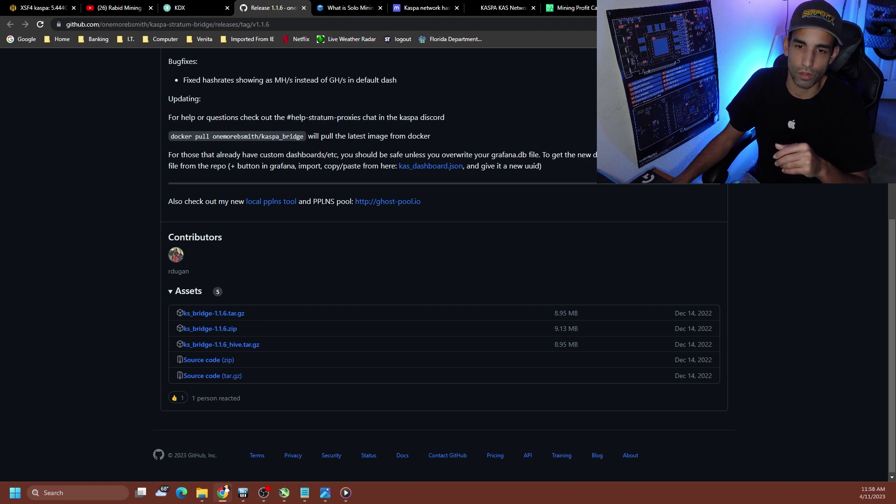
click(223, 493)
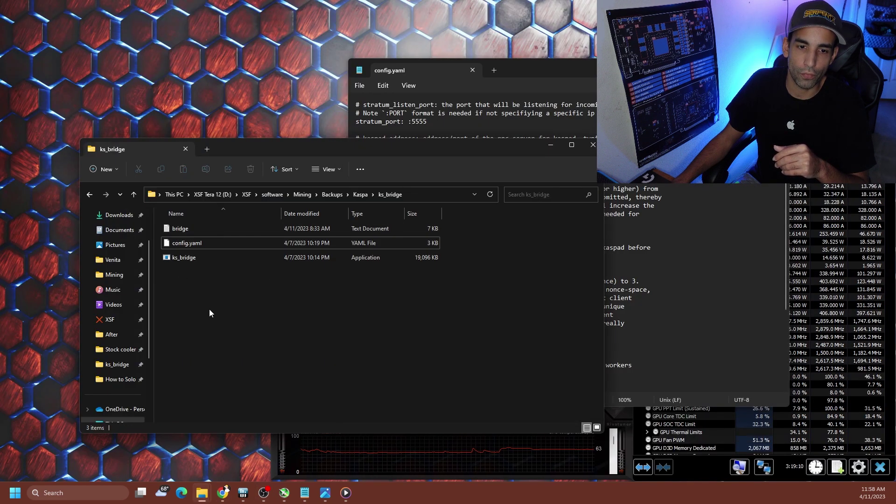
Step: Open ks_bridge's config.yaml in Notepad through Show more options > Open with
click(196, 244)
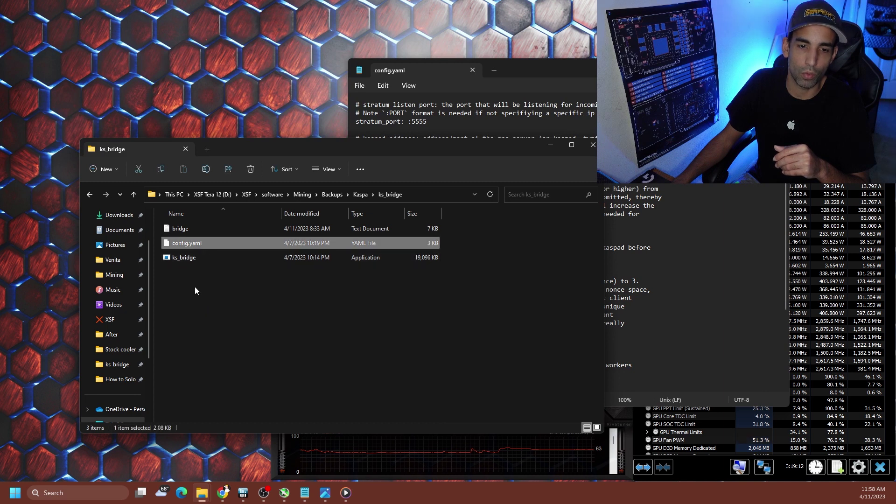
right_click(201, 243)
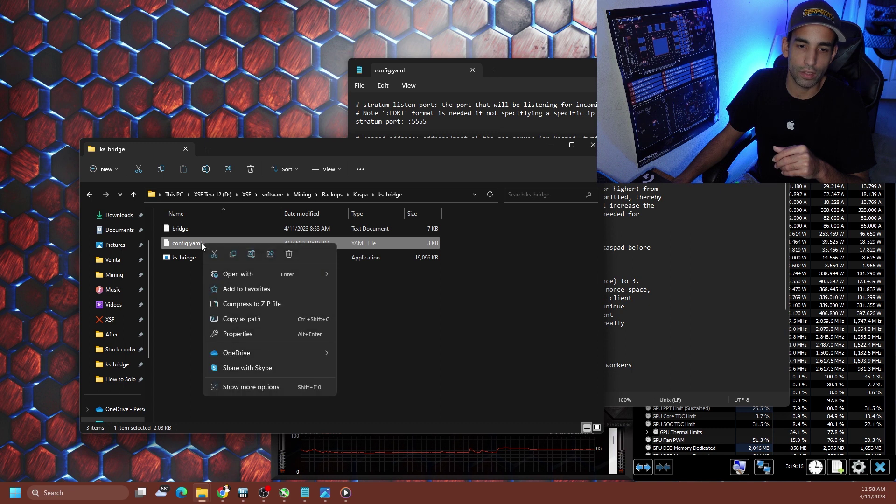
mouse_move(241, 280)
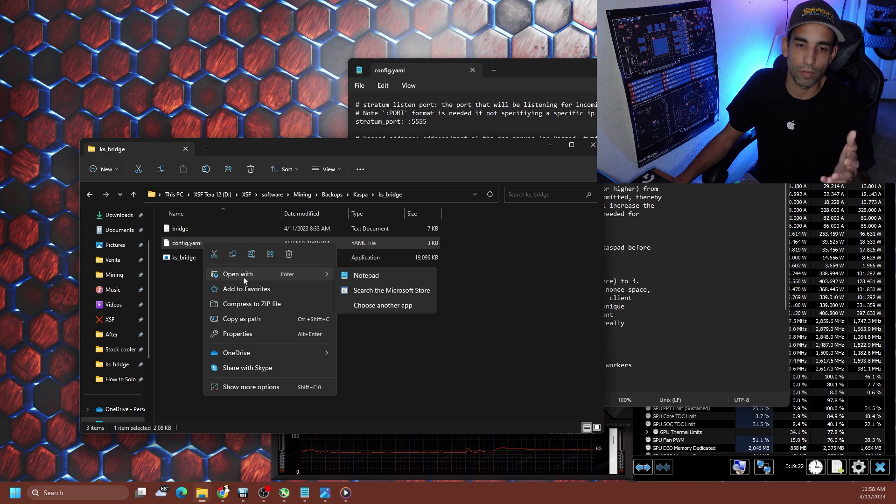
click(248, 386)
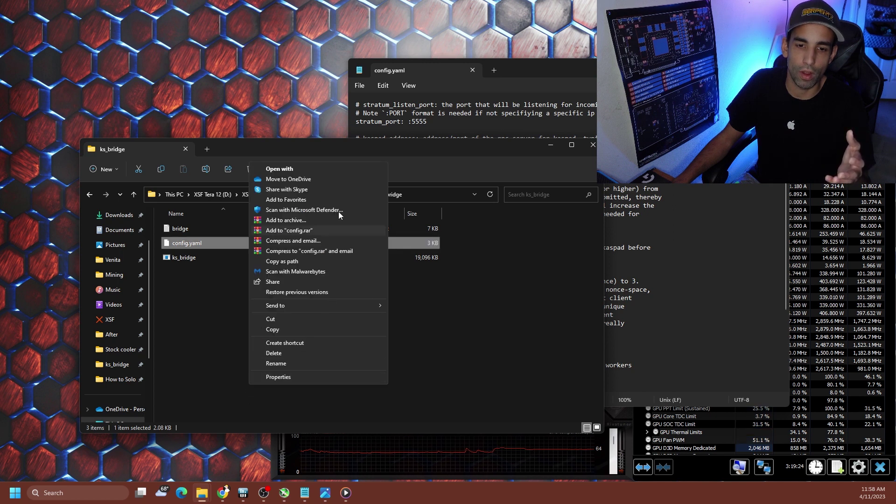
click(313, 165)
double_click(418, 177)
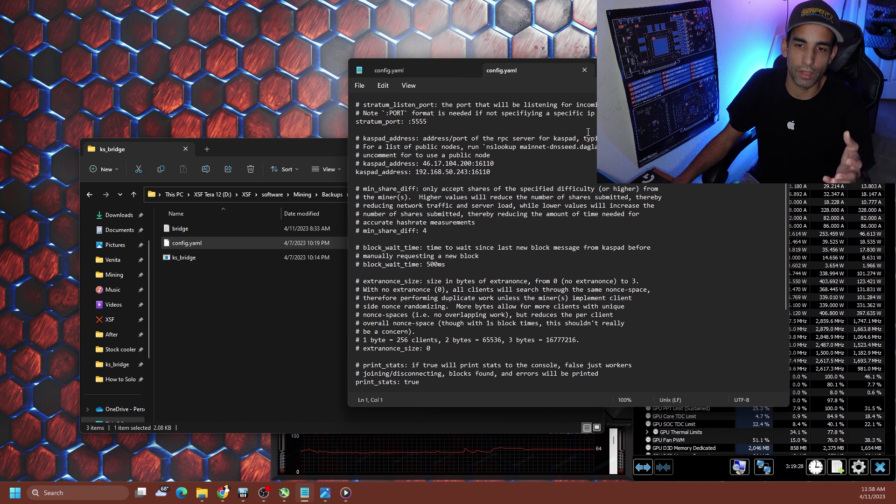
Step: Close the duplicate config.yaml tab and highlight kaspad_address 192.168.50.243:16110, then start a search
click(584, 70)
double_click(481, 171)
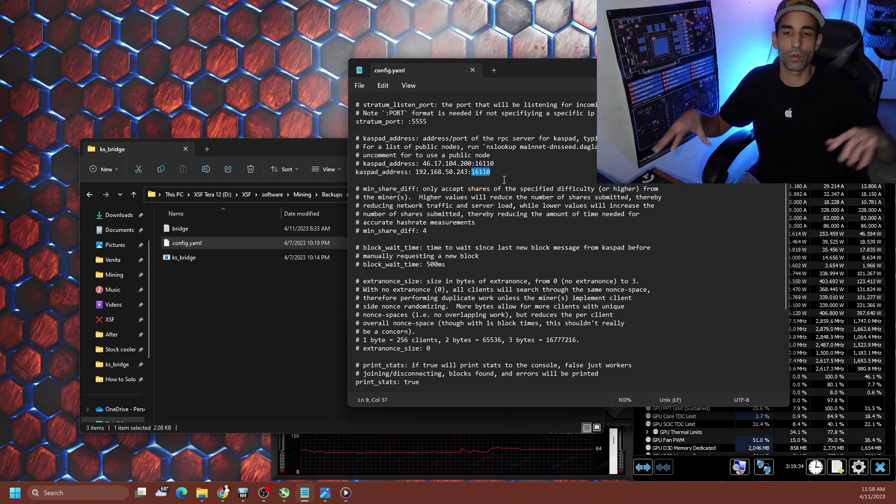
drag(416, 172, 469, 172)
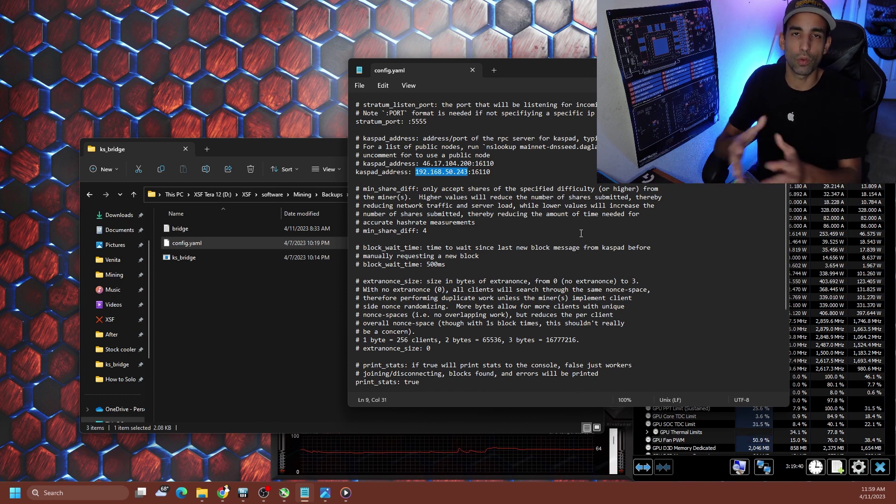
key(super)
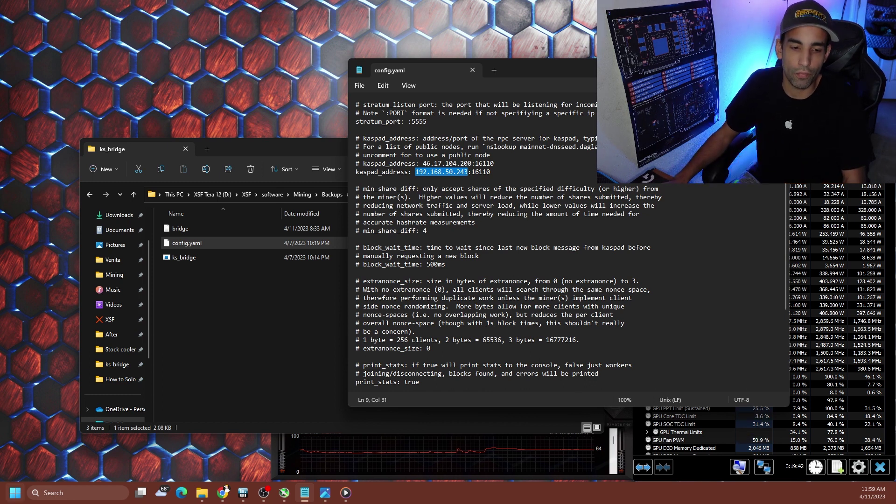
Step: Launch Command Prompt with cmd and run ipconfig
text(cmd)
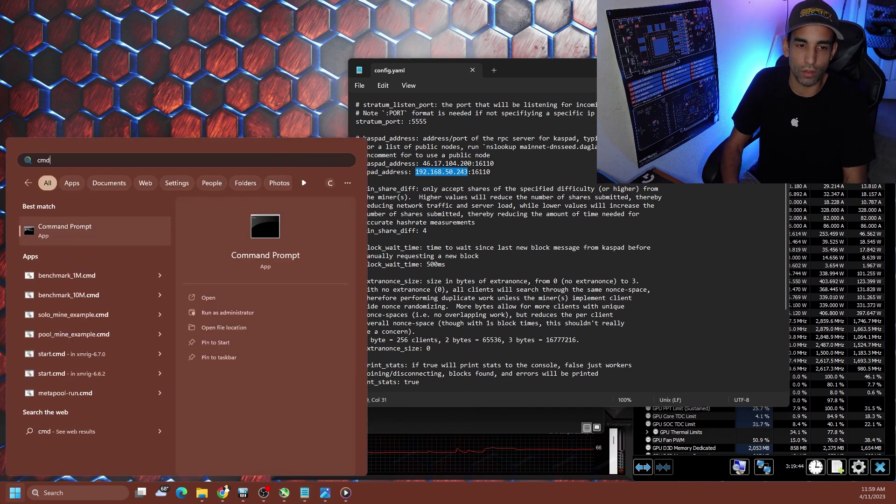
key(Return)
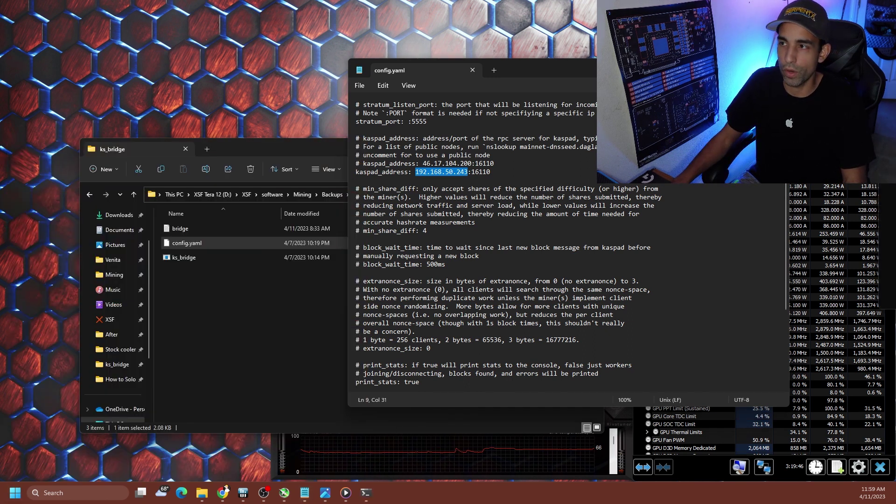
text(ipc)
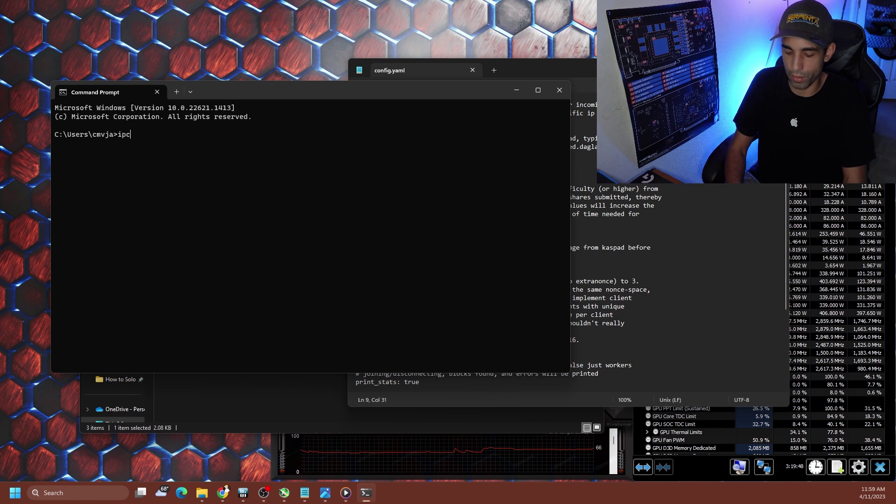
text(onfig)
key(Return)
Step: Highlight Ethernet 3's IPv4 address 192.168.50.243, then return to config.yaml's kaspad_address line
scroll(407, 201, up, 9)
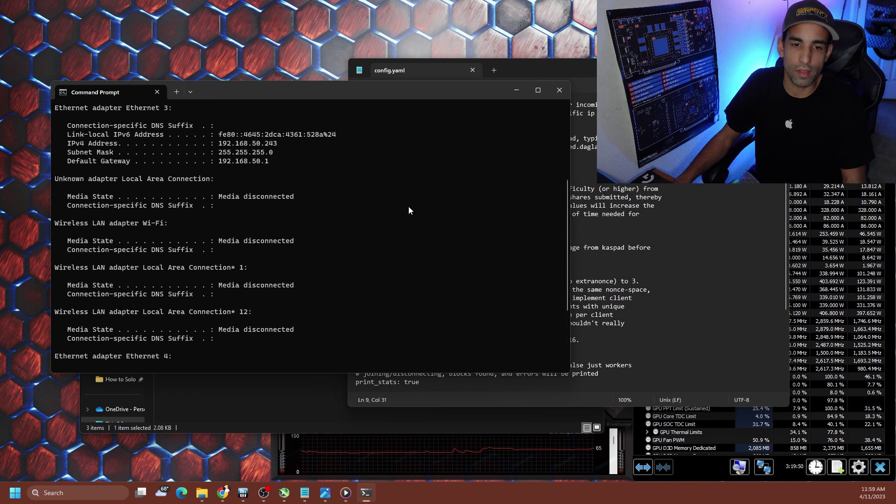
scroll(278, 191, down, 1)
drag(281, 172, 218, 173)
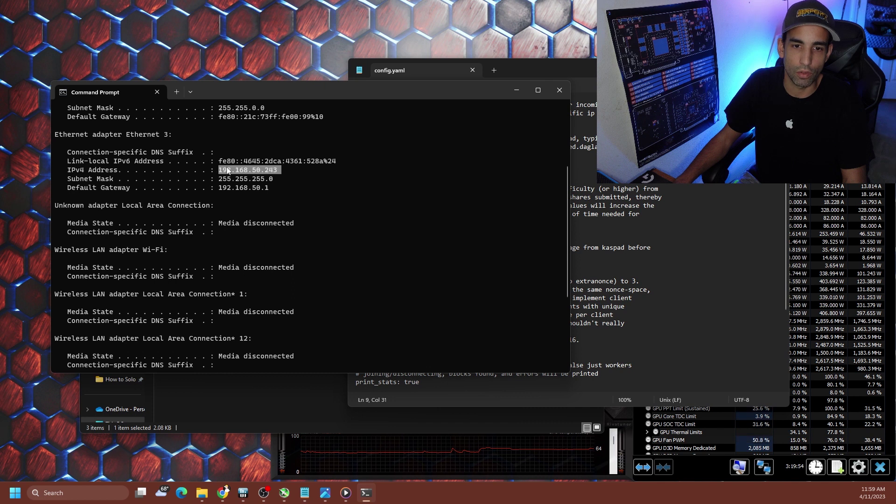
click(598, 209)
click(494, 164)
Step: Close Command Prompt and highlight 192.168.50.243, stratum port 5555 and node port 16110 in config.yaml
drag(469, 173, 416, 172)
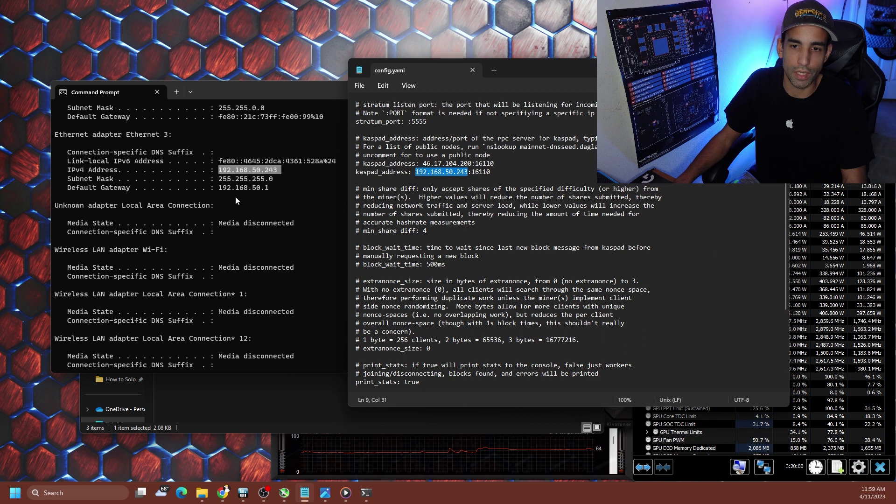
click(156, 91)
click(491, 172)
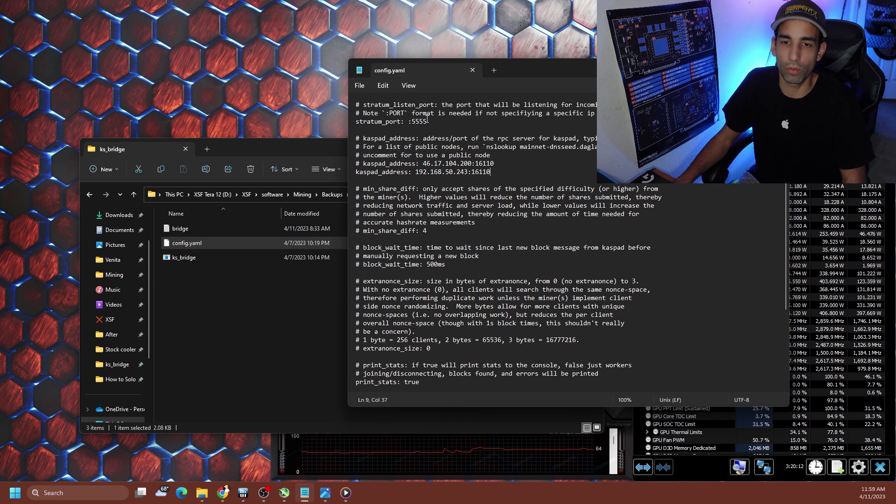
drag(428, 122, 412, 122)
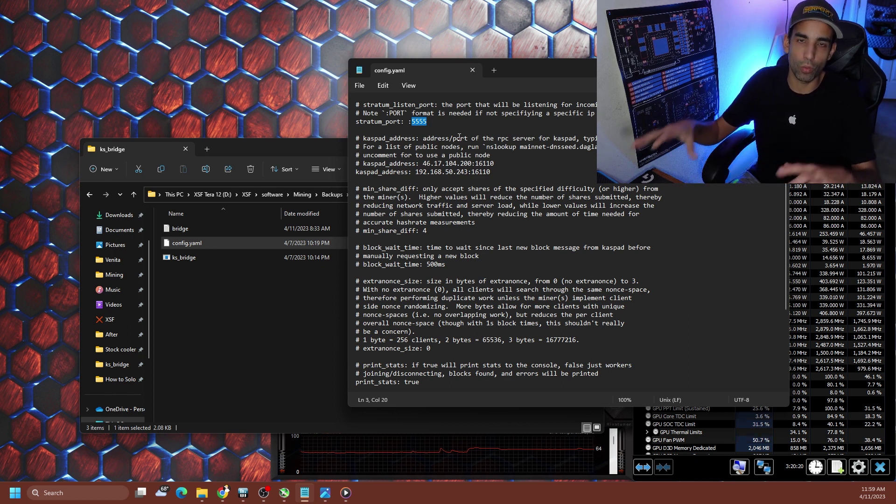
drag(493, 173, 474, 174)
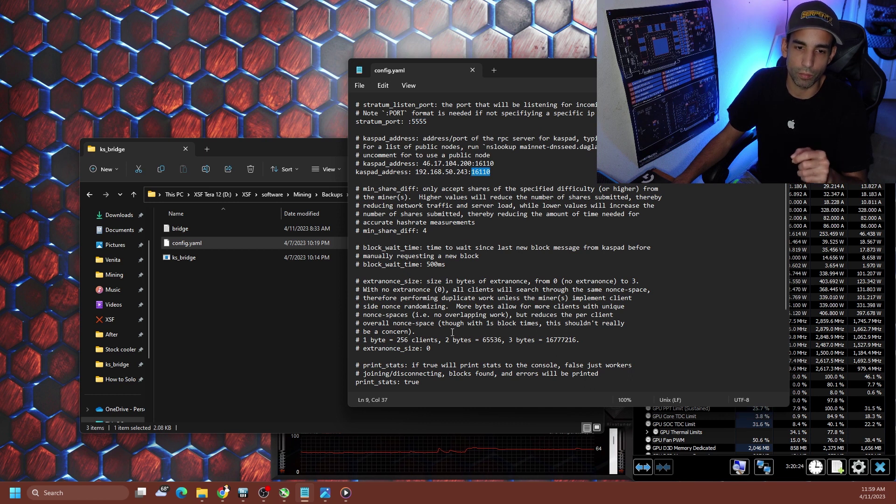
click(347, 500)
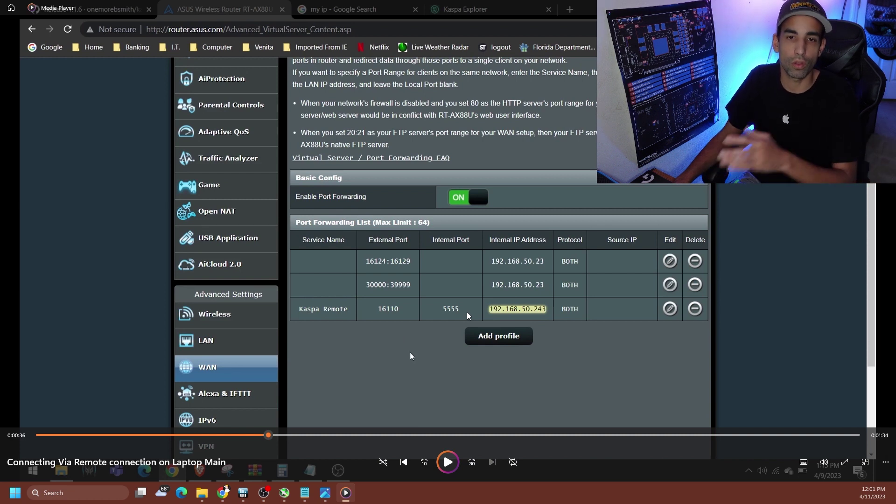
Step: Play the router walkthrough video and seek ahead to about 1:00
click(449, 462)
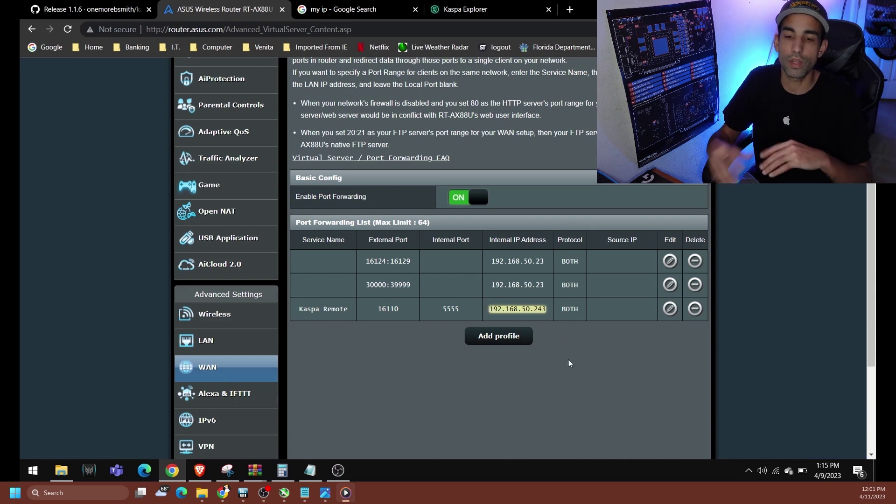
mouse_move(569, 362)
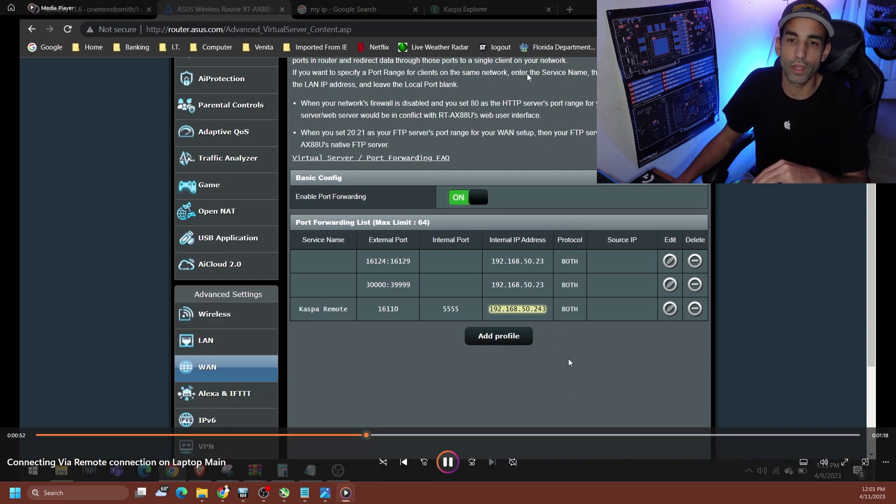
click(416, 435)
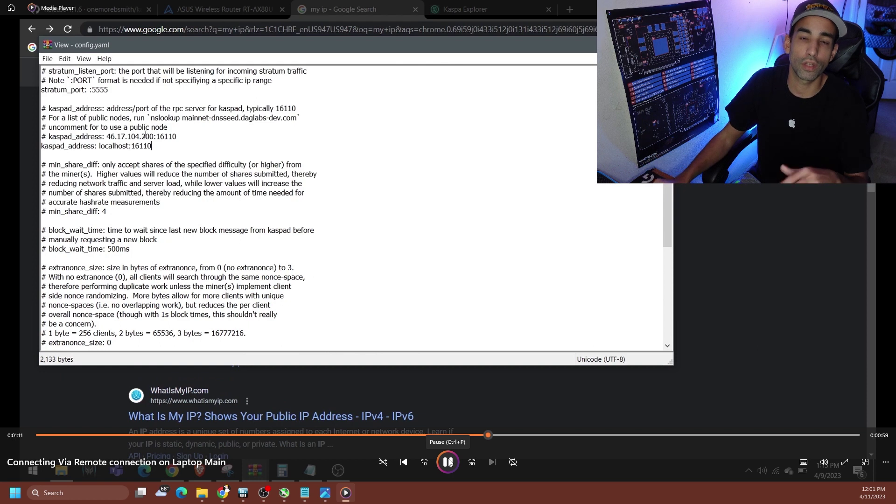
Step: Rewind the video to about 1:05 and let it play to the remote miner batch file
click(472, 435)
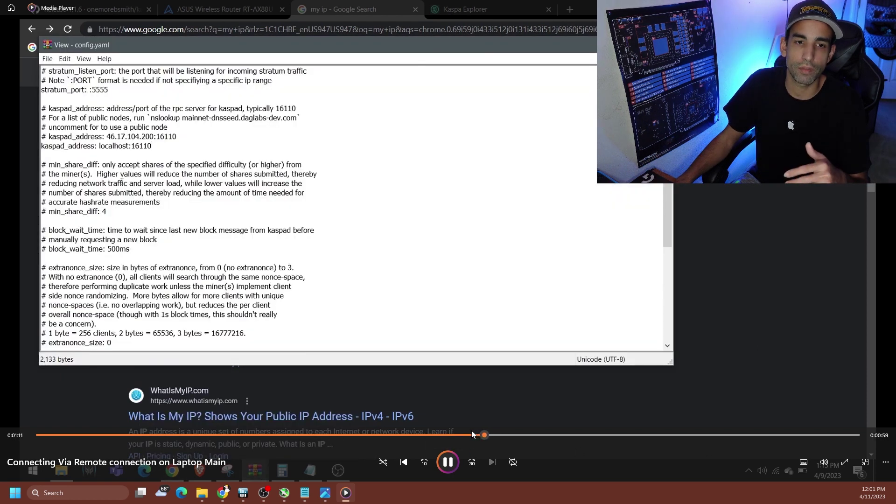
click(448, 434)
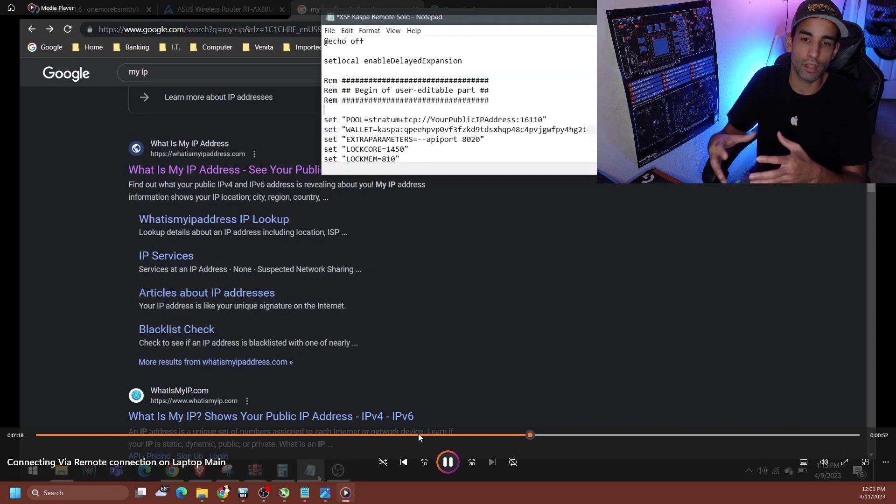
Step: Pause the video on the miner batch file's pool settings
click(451, 469)
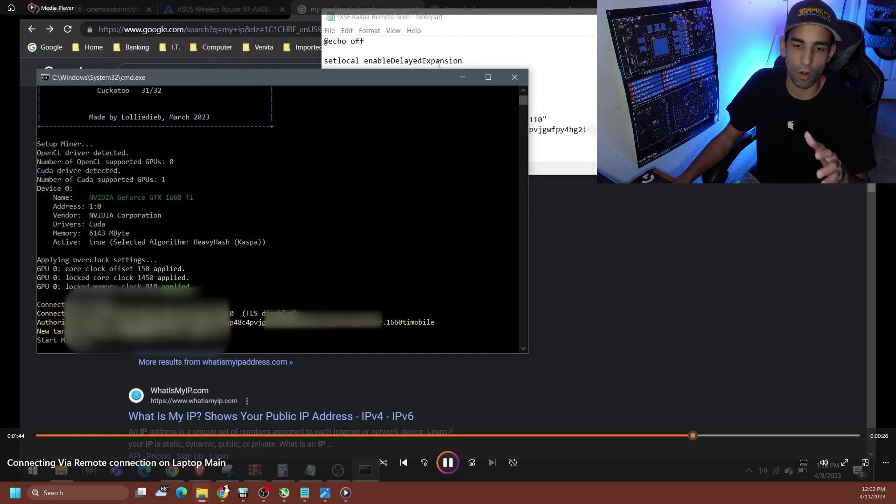
Step: Pause as the remote miner connects, view the bridge-acceptance screenshot, then exit the full-screen player
mouse_move(448, 465)
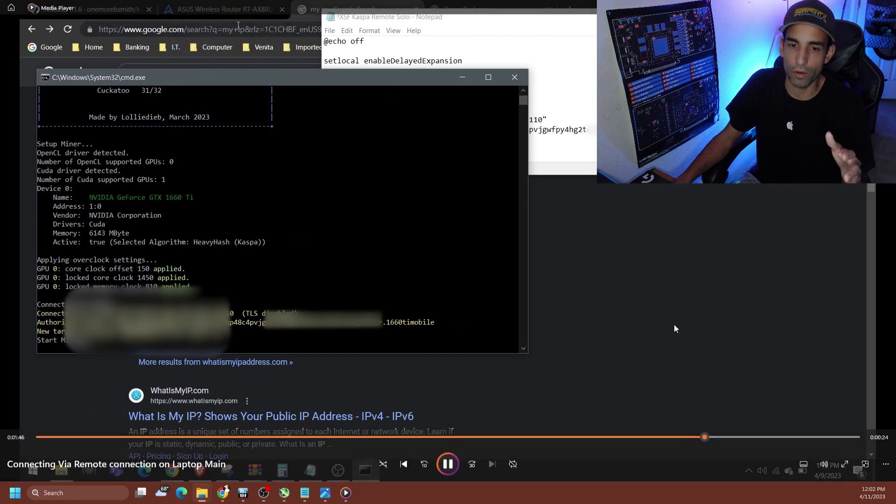
click(448, 466)
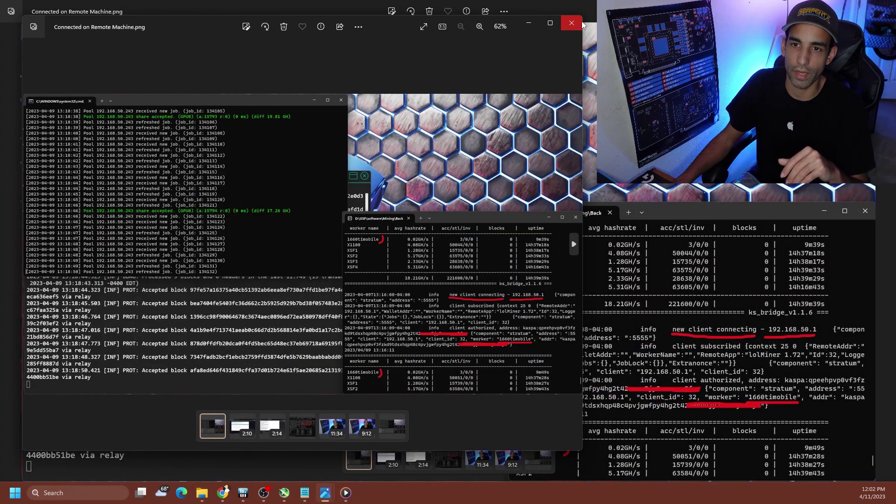
click(572, 23)
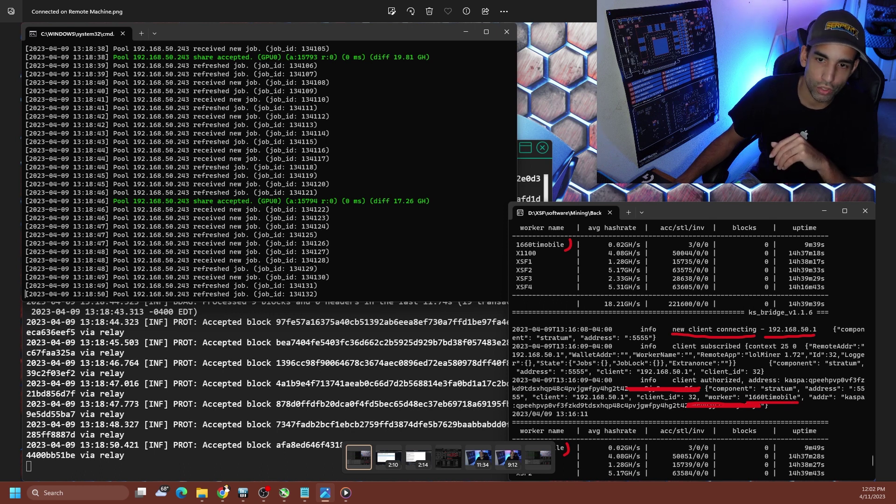
click(389, 457)
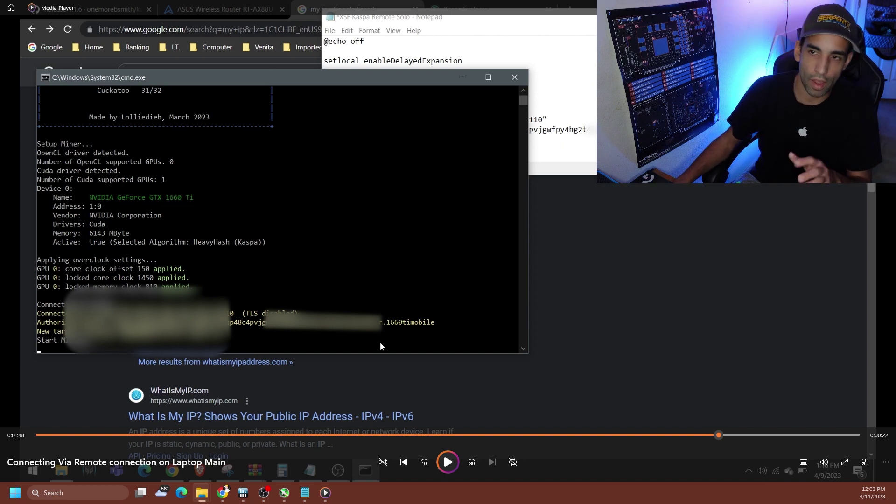
key(alt+F4)
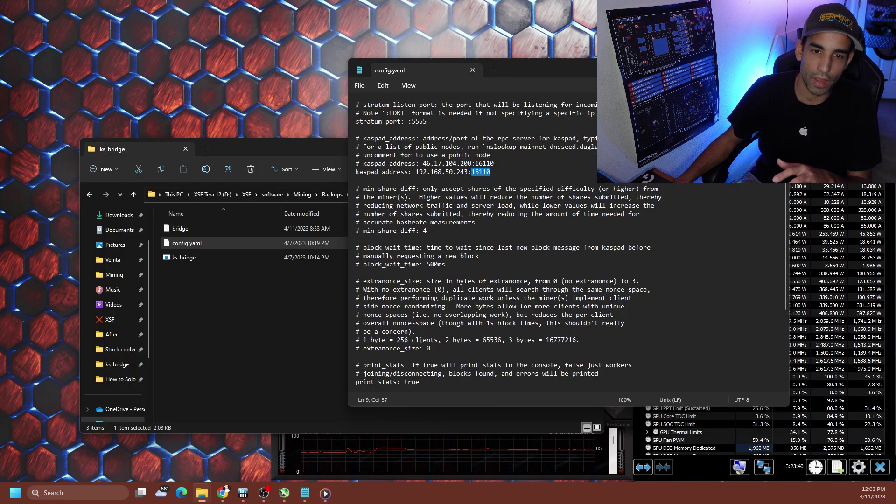
Step: In Chrome's Hive OS tab, open the Nvidia Kaspa Solo Node lolMiner miner config
click(224, 493)
click(42, 8)
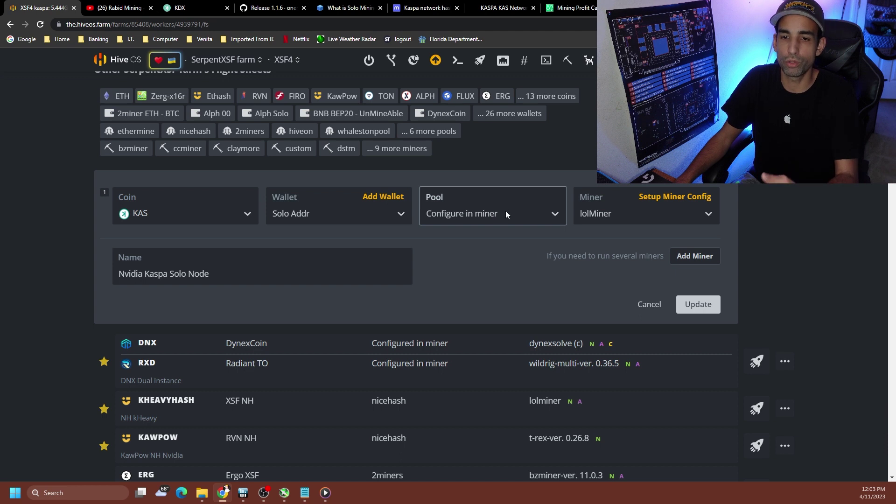
click(675, 198)
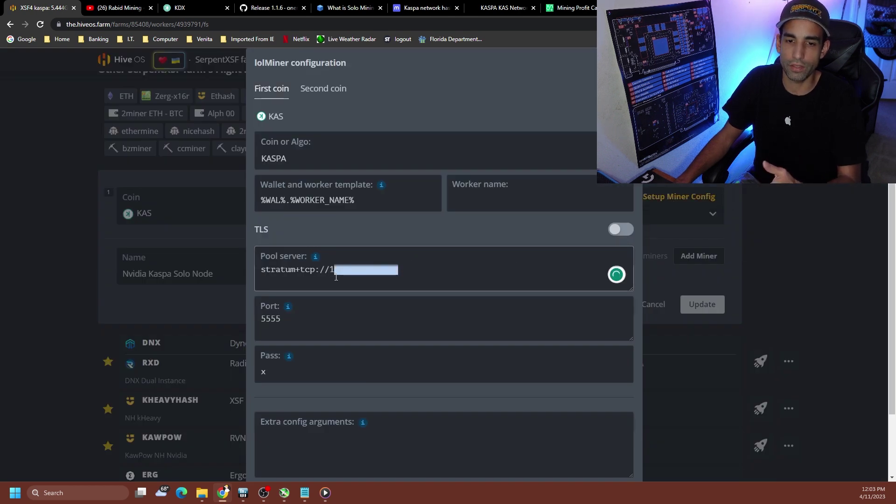
Step: Check pool server 192.168.50.243, replace port 5555 with 16110, then cancel the lolMiner settings
click(420, 287)
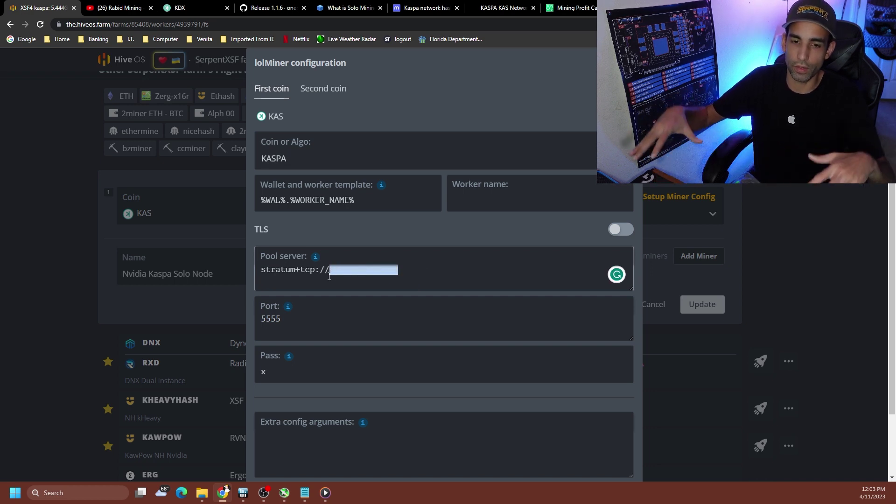
drag(399, 270, 349, 270)
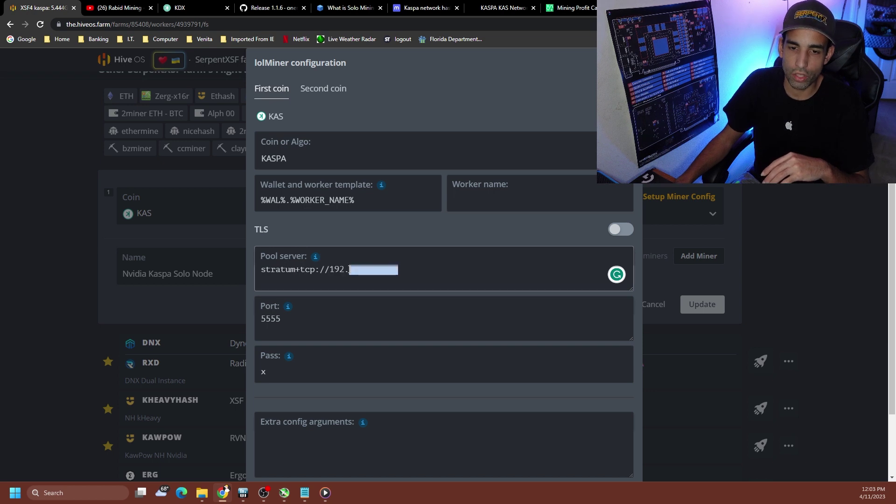
click(421, 277)
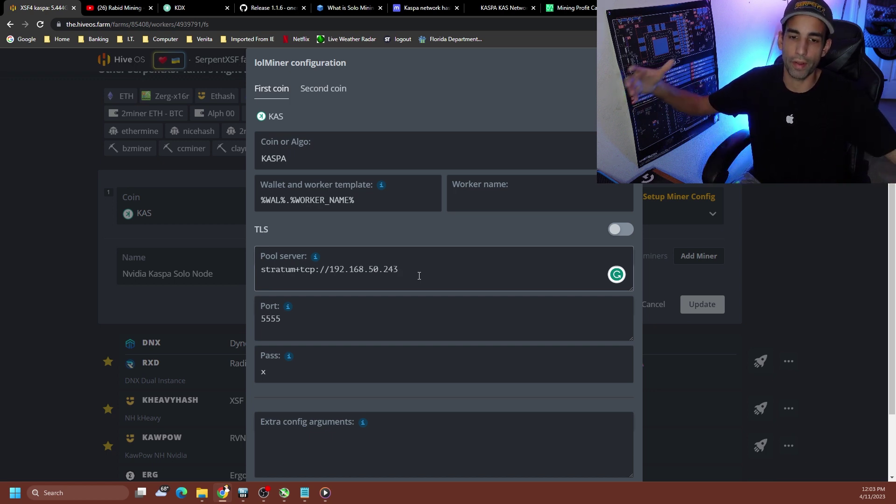
drag(292, 318, 225, 325)
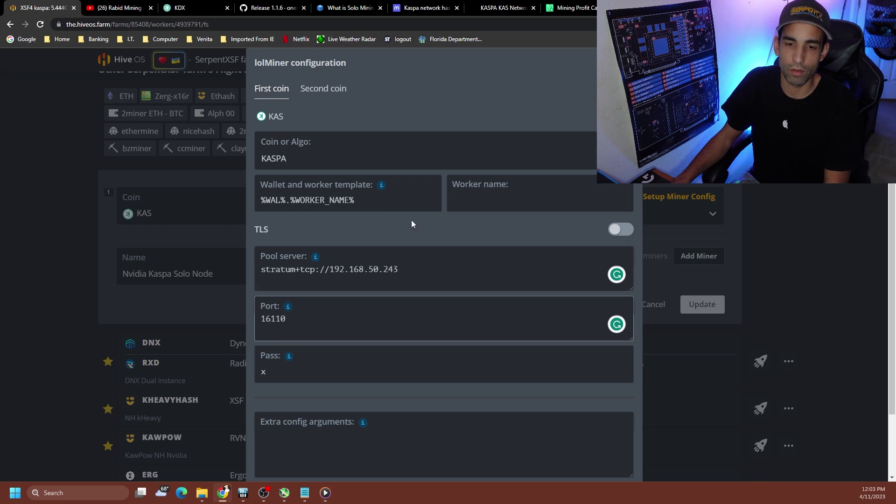
mouse_move(406, 276)
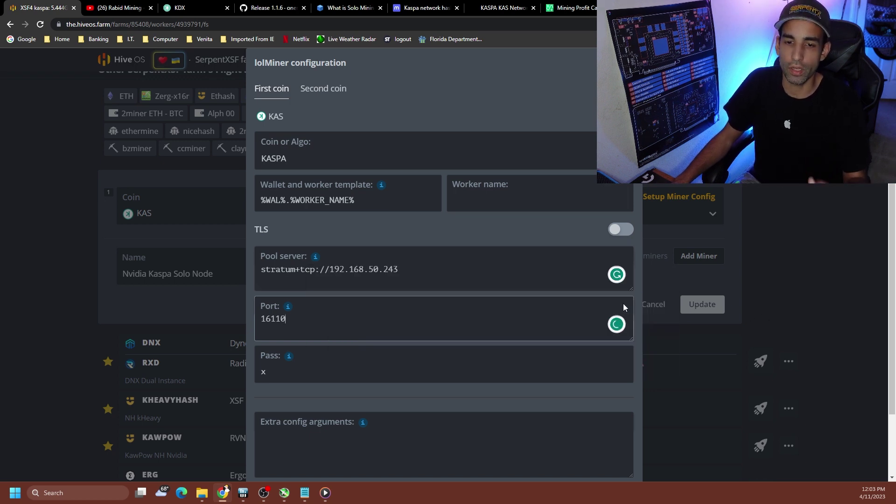
scroll(614, 313, down, 3)
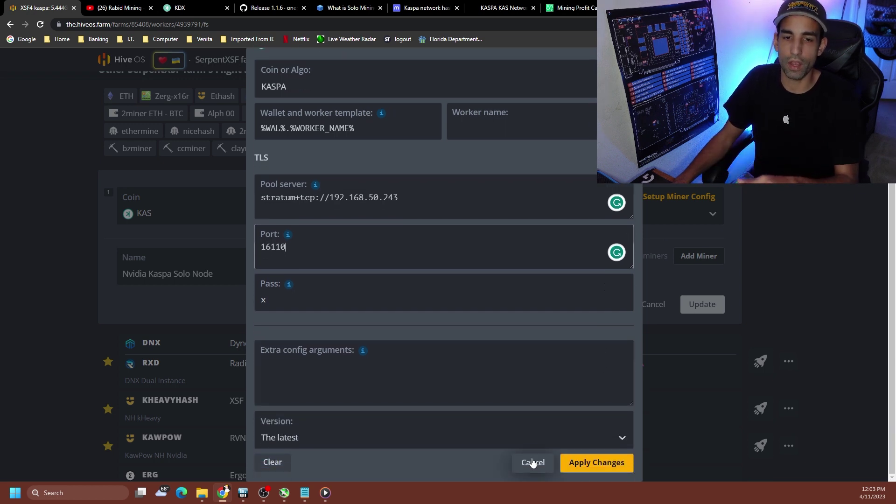
click(532, 462)
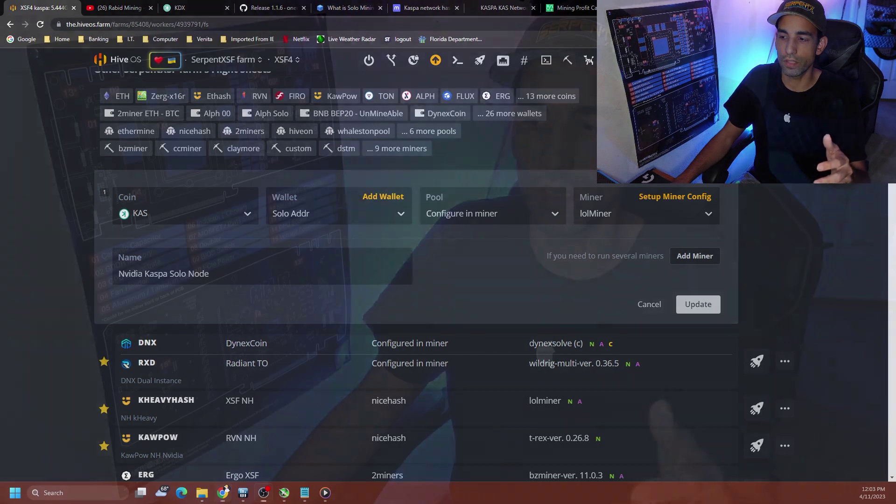